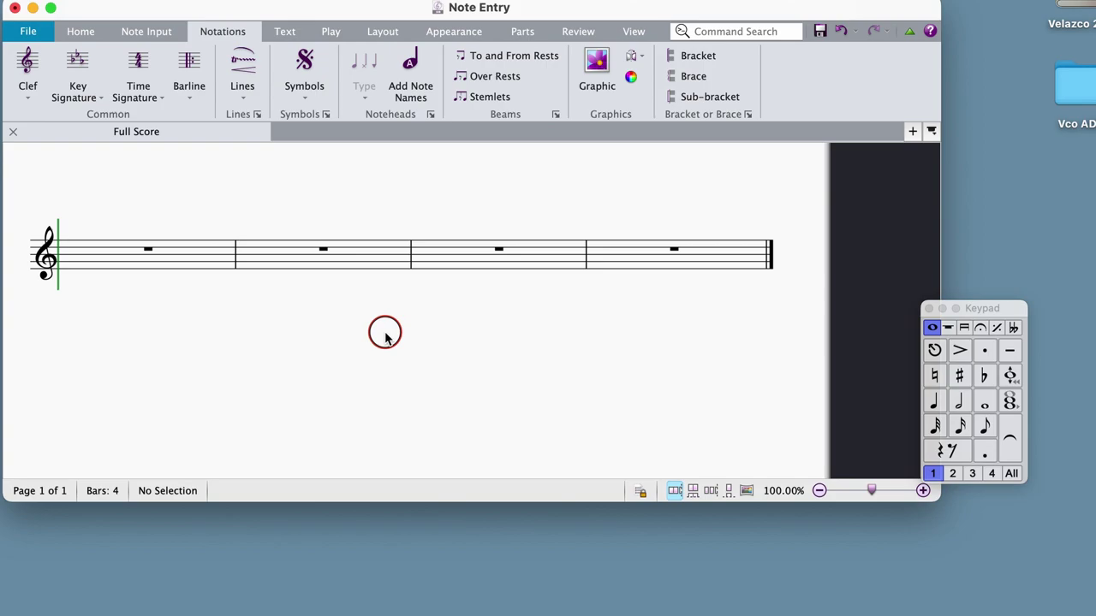
# Close the Keypad panel, browse the ribbon tabs through to Play, and resize the window.
pyautogui.moveTo(986, 310); pyautogui.dragTo(985, 282)
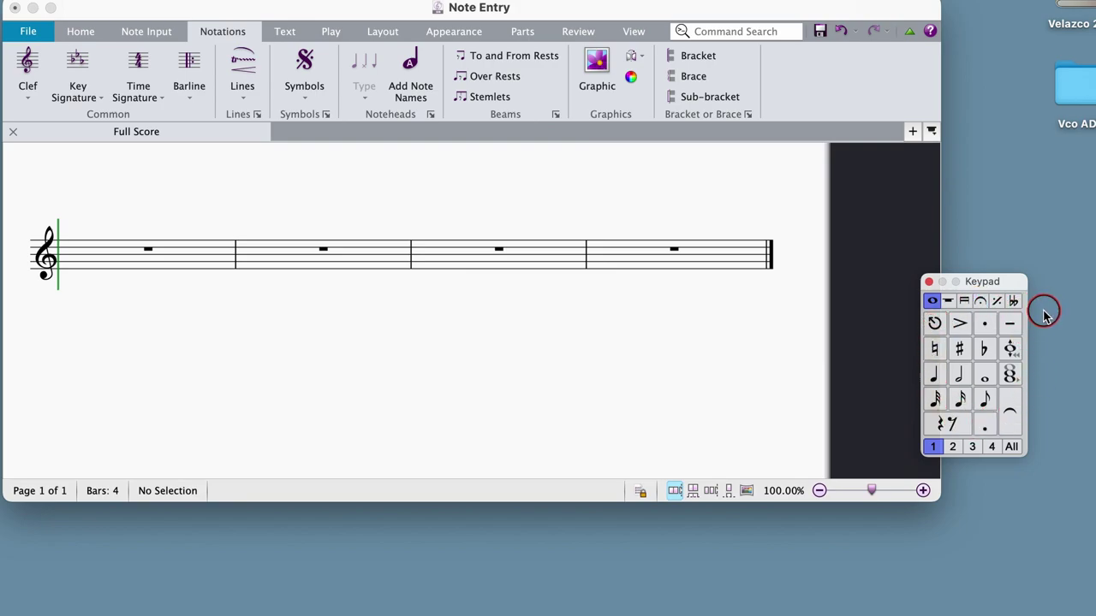
pyautogui.click(929, 282)
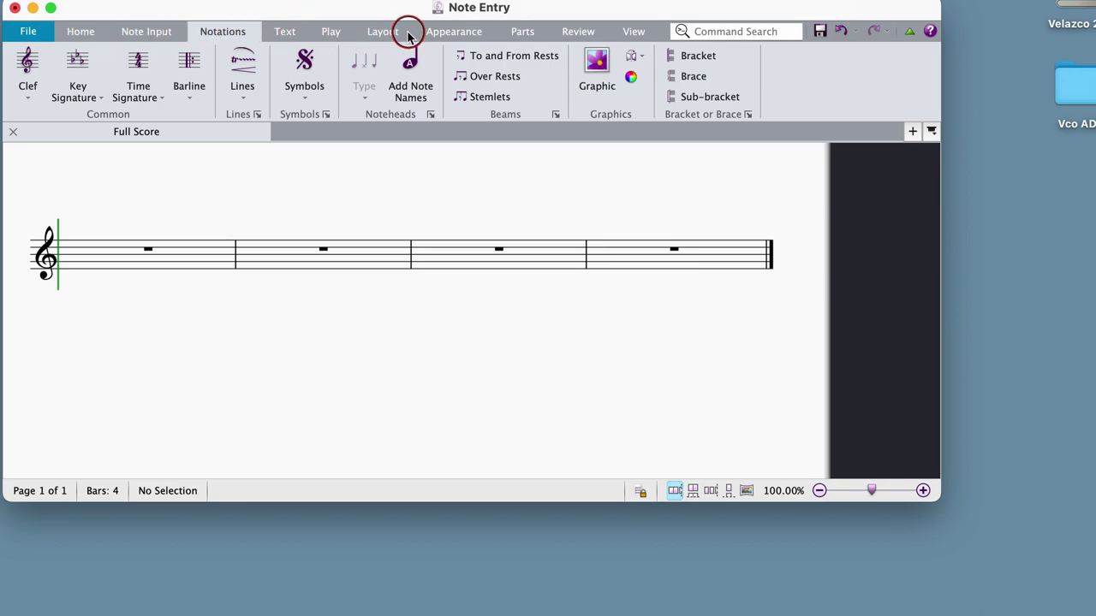
pyautogui.click(81, 34)
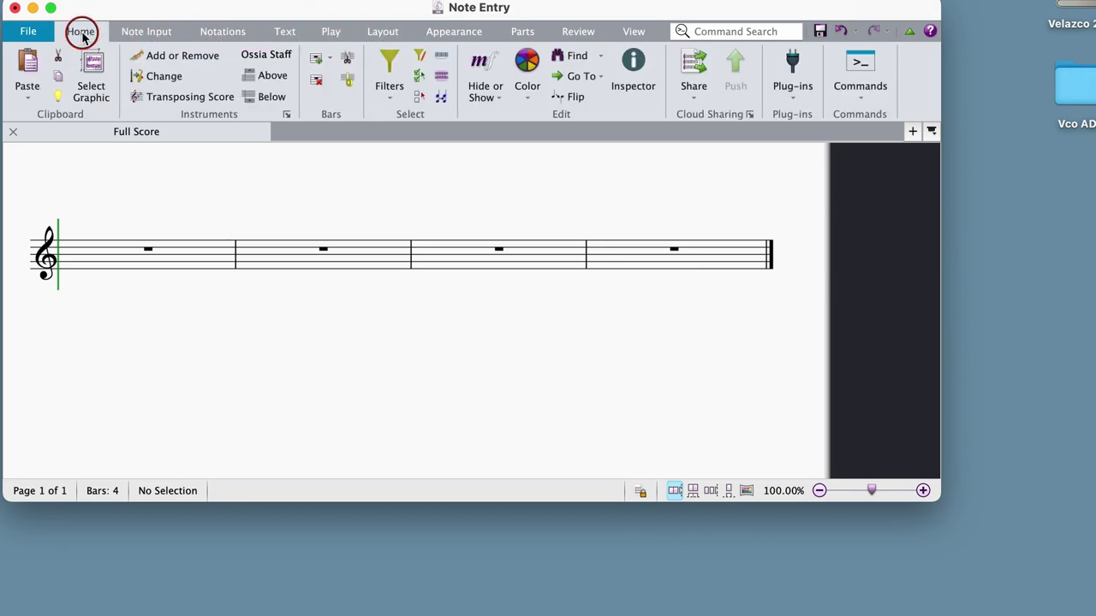
pyautogui.click(141, 34)
pyautogui.click(212, 32)
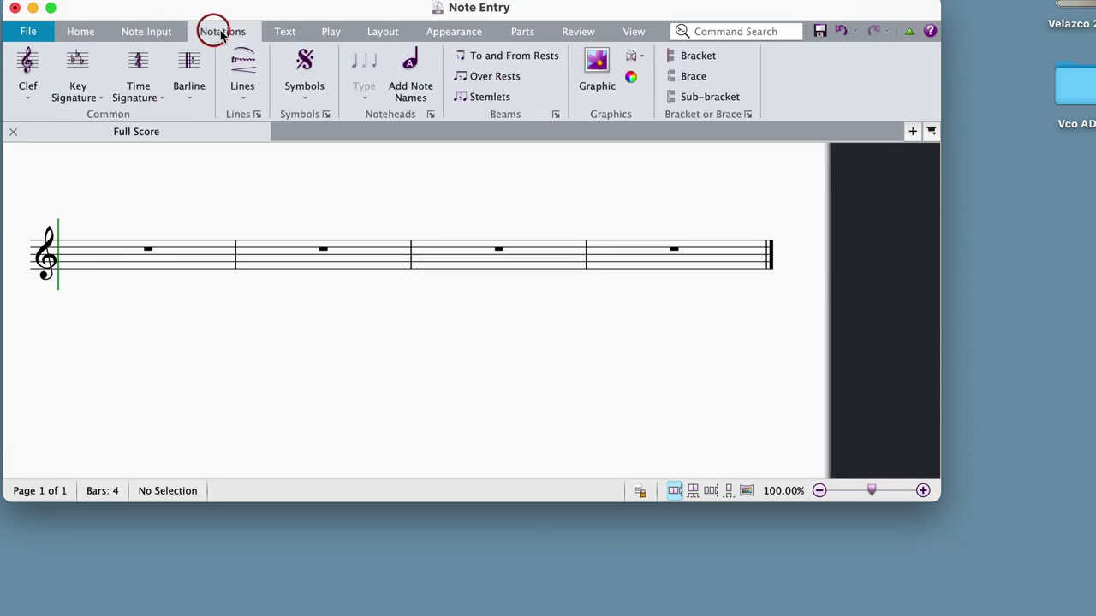
pyautogui.click(285, 32)
pyautogui.click(331, 33)
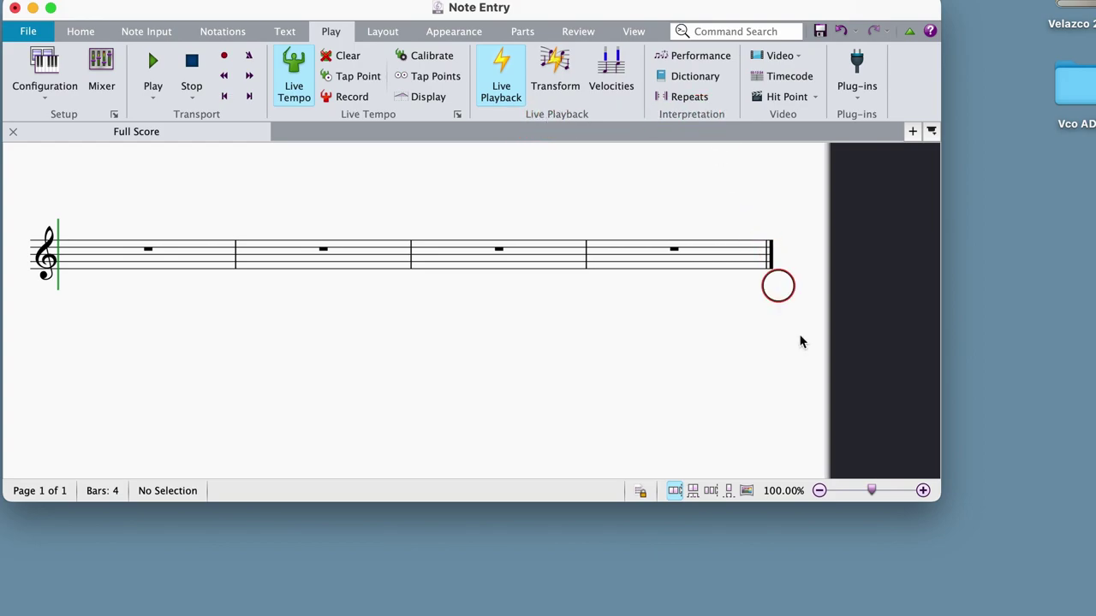
pyautogui.moveTo(931, 495); pyautogui.dragTo(909, 477)
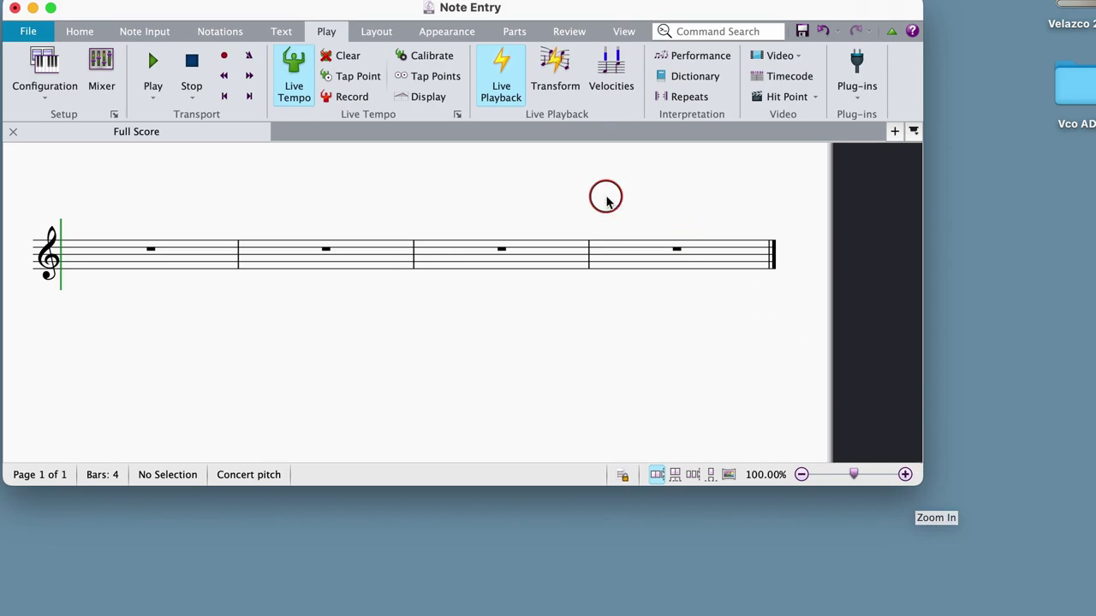
# Turn the Keyboard and Fretboard panels on and back off from View > Panels.
pyautogui.click(623, 32)
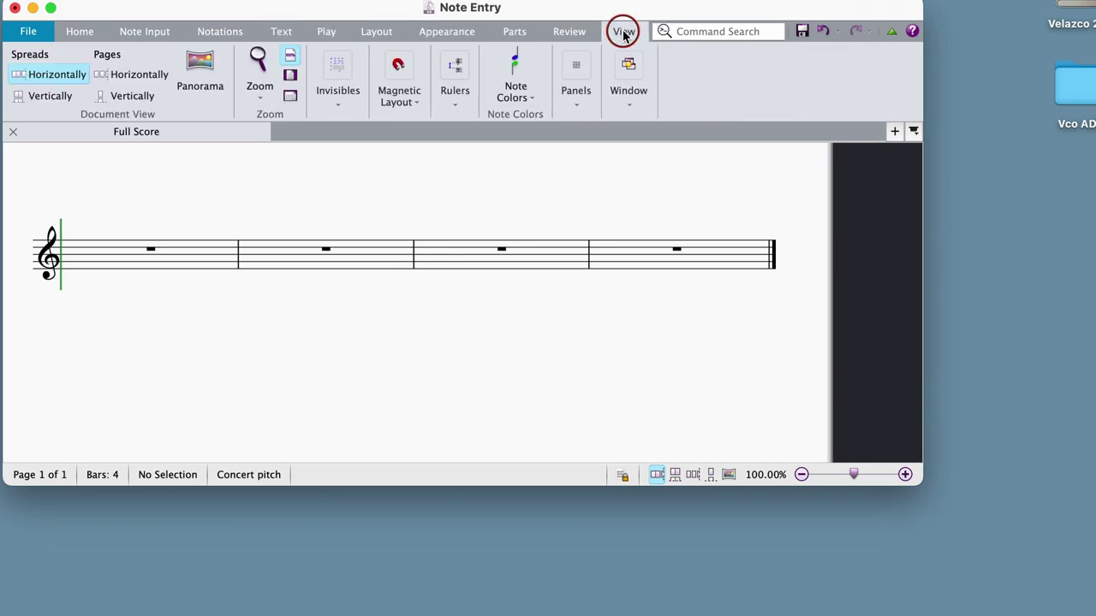
pyautogui.click(576, 101)
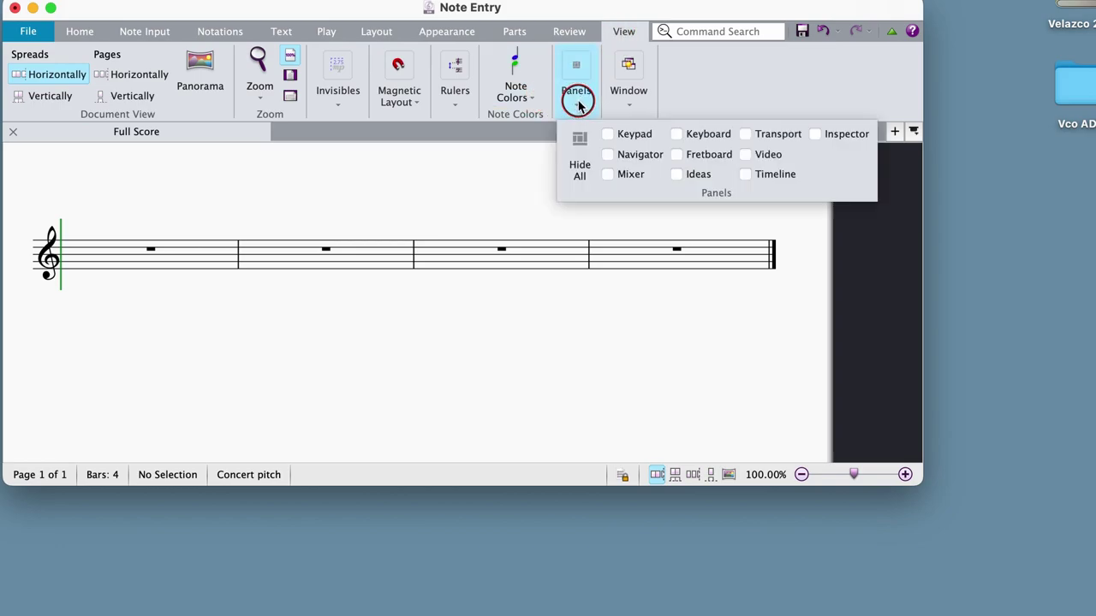
pyautogui.click(681, 135)
pyautogui.click(577, 104)
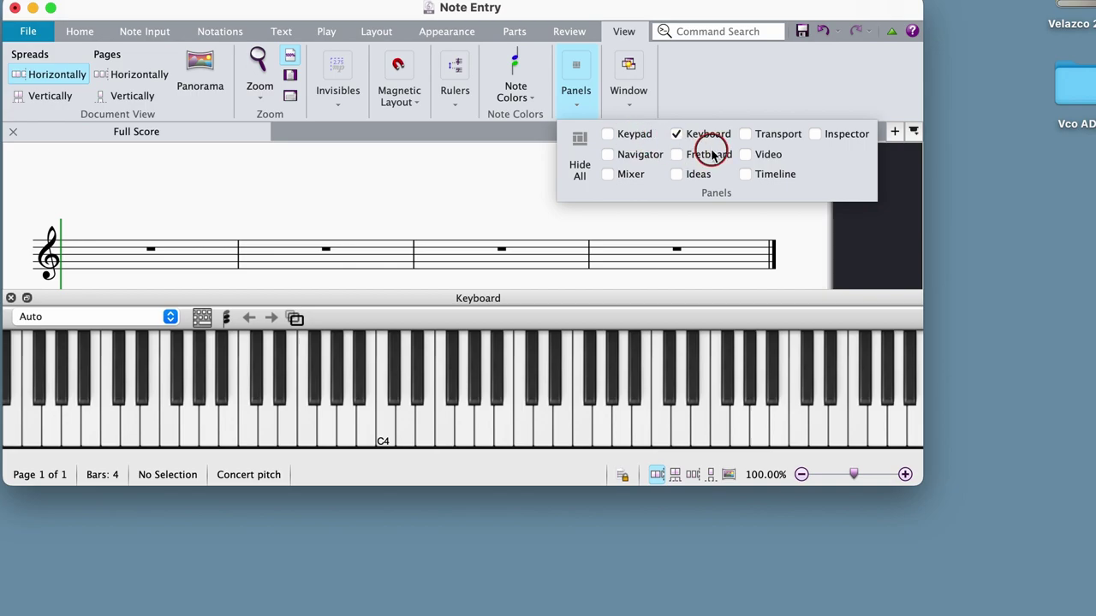
pyautogui.click(705, 153)
pyautogui.click(579, 107)
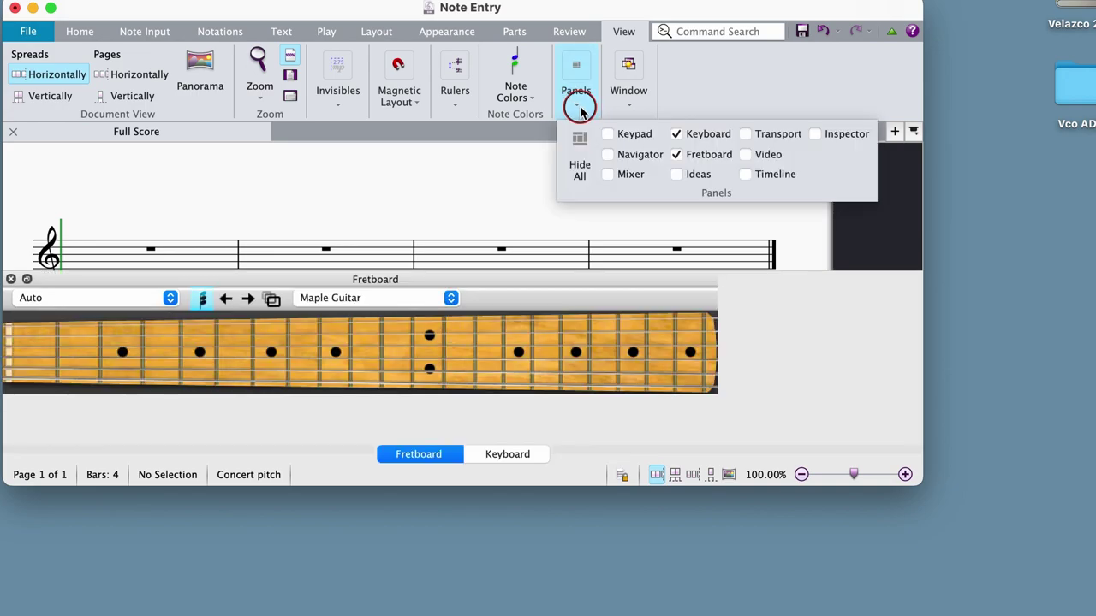
pyautogui.click(676, 154)
pyautogui.click(587, 103)
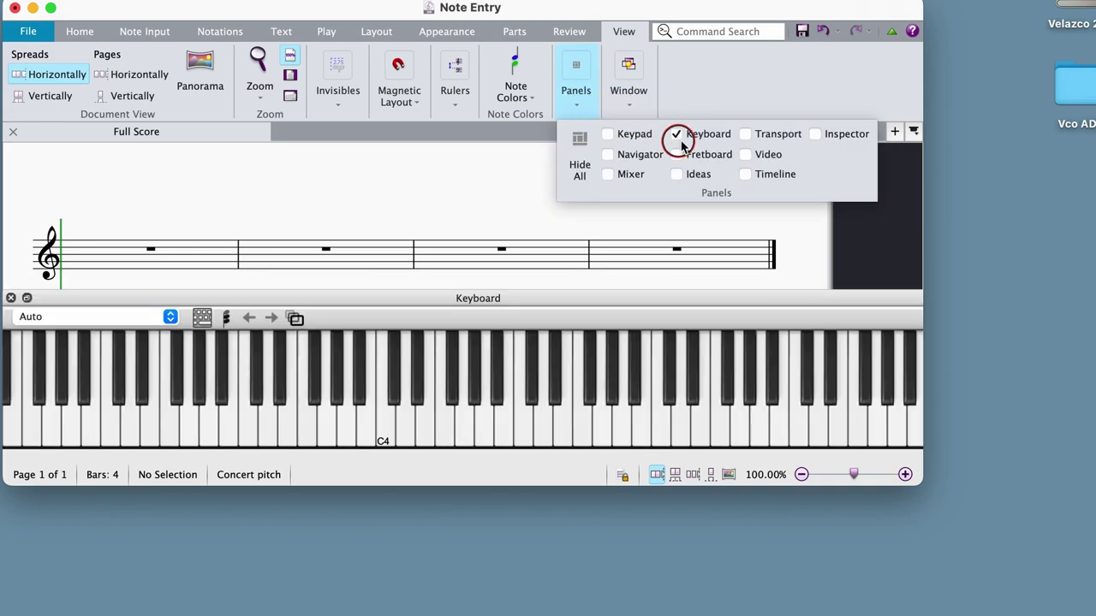
pyautogui.click(677, 135)
# Show the Keypad panel beside the score, closing and reopening it once.
pyautogui.click(591, 112)
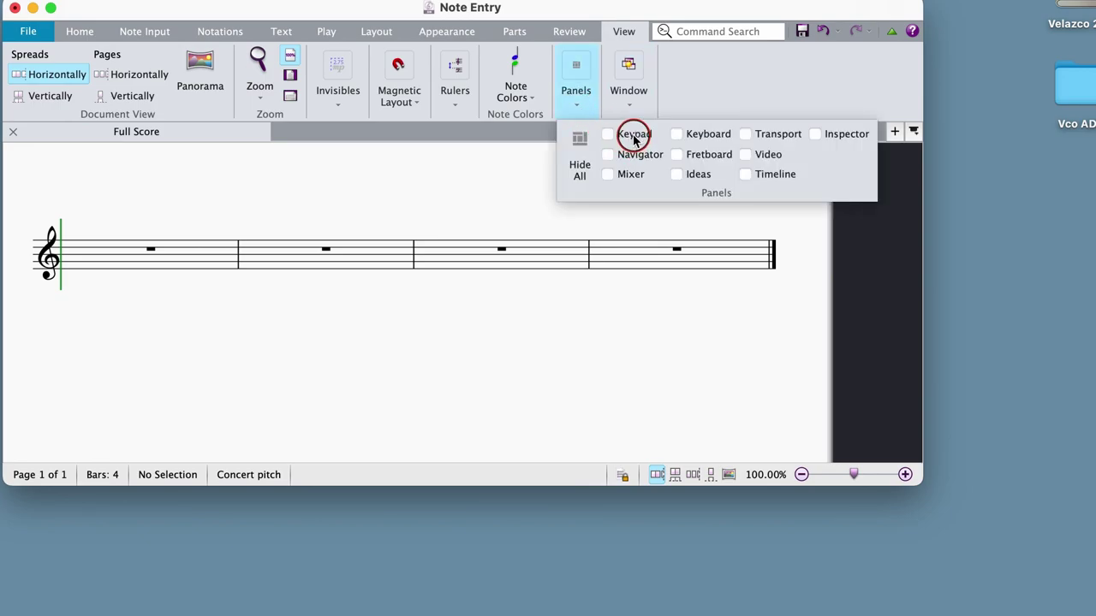
pyautogui.click(633, 135)
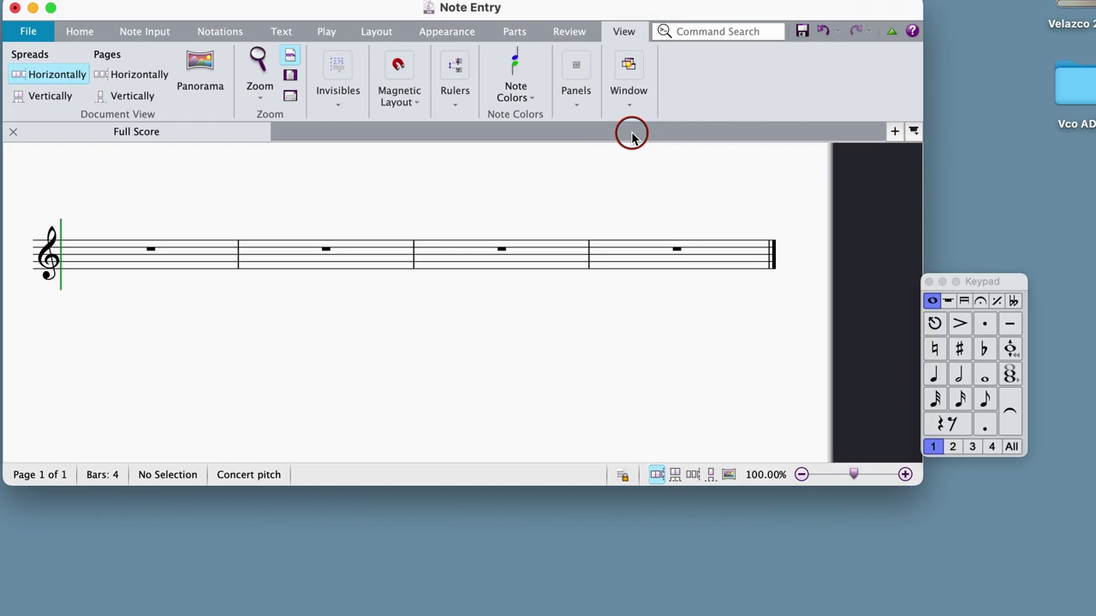
pyautogui.click(928, 280)
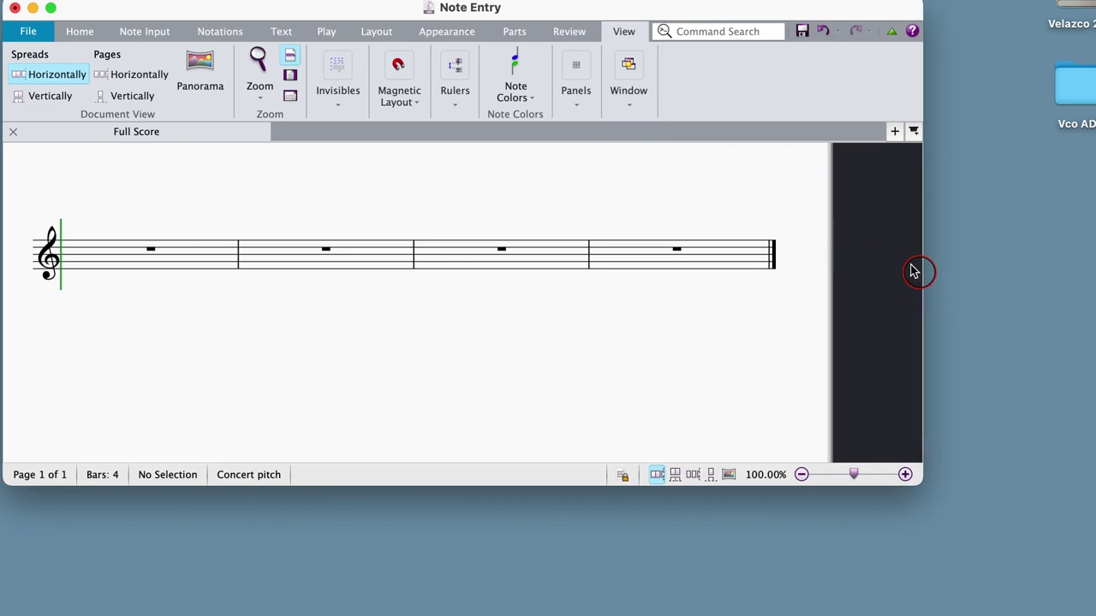
pyautogui.click(576, 96)
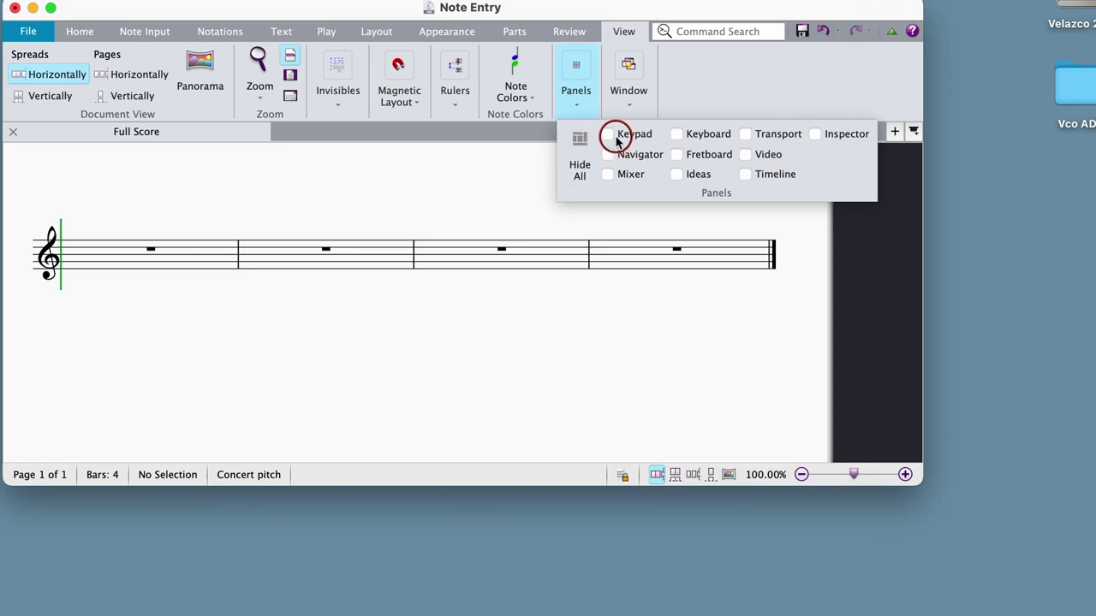
pyautogui.click(610, 135)
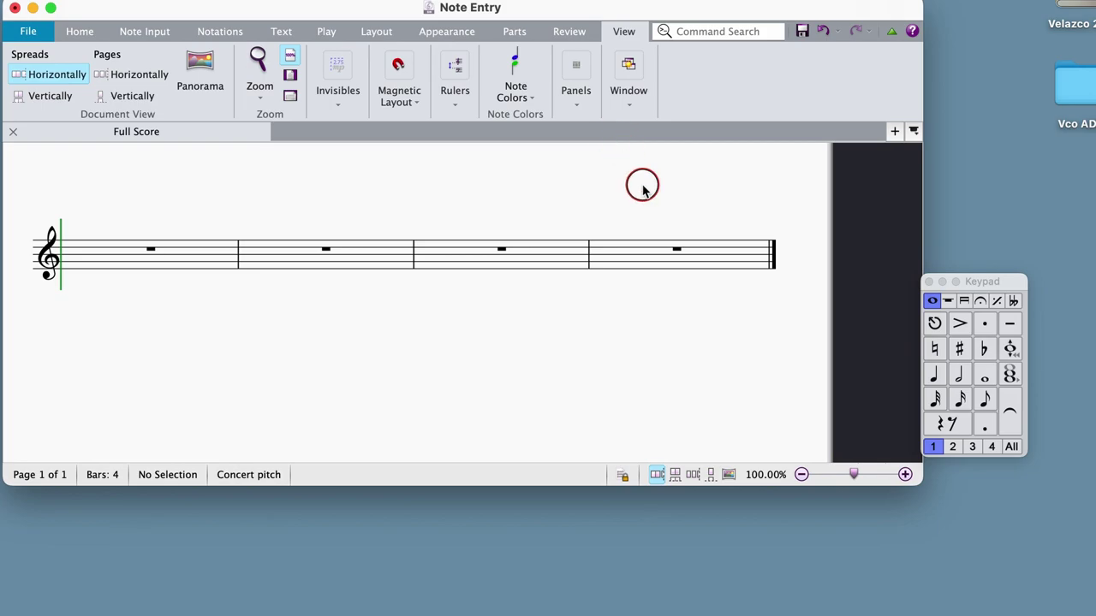
# Enter a quarter note at the start of bar 1, then select that note again.
pyautogui.press('n')
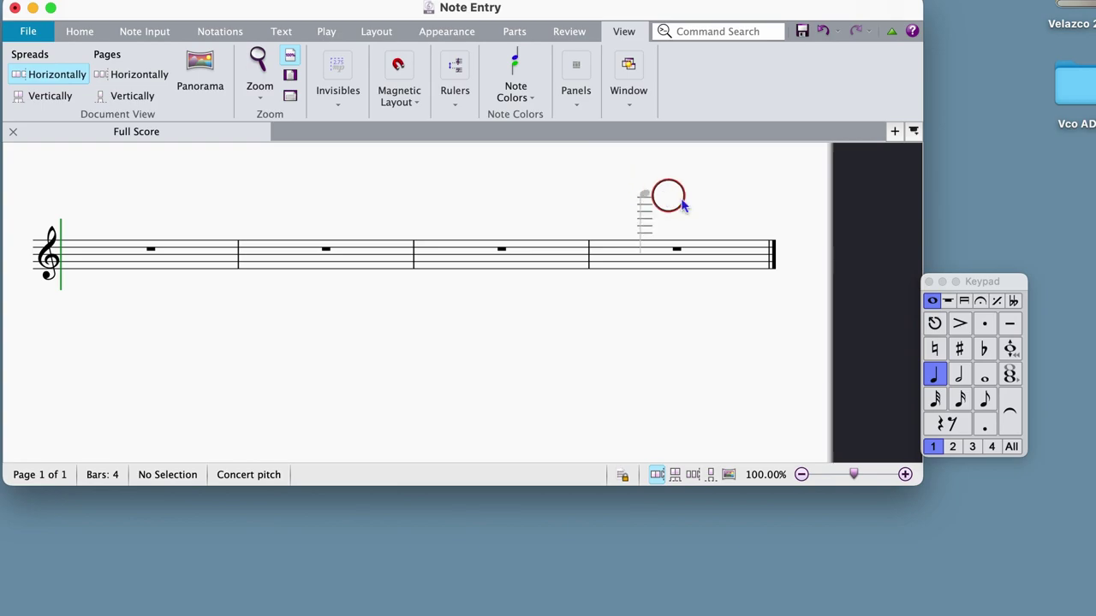
pyautogui.click(983, 398)
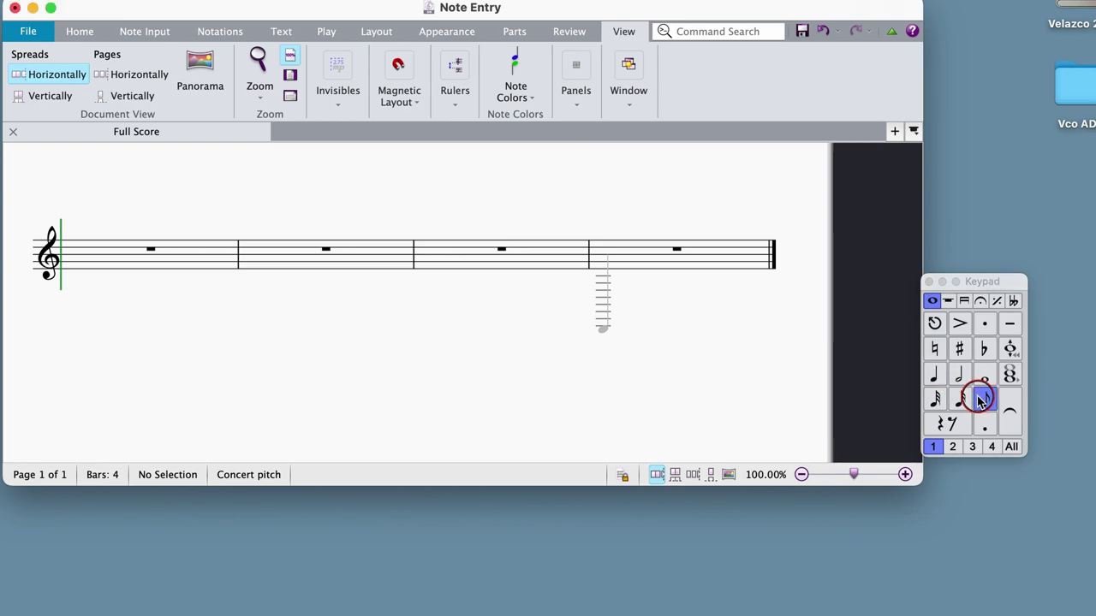
pyautogui.click(959, 375)
pyautogui.click(984, 375)
pyautogui.click(936, 375)
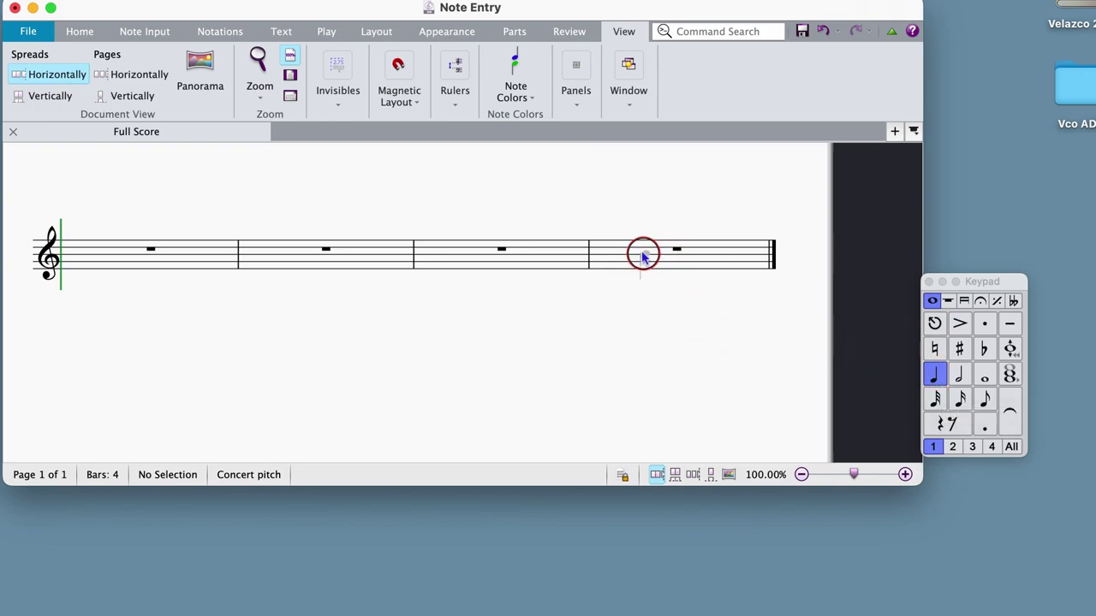
pyautogui.click(96, 248)
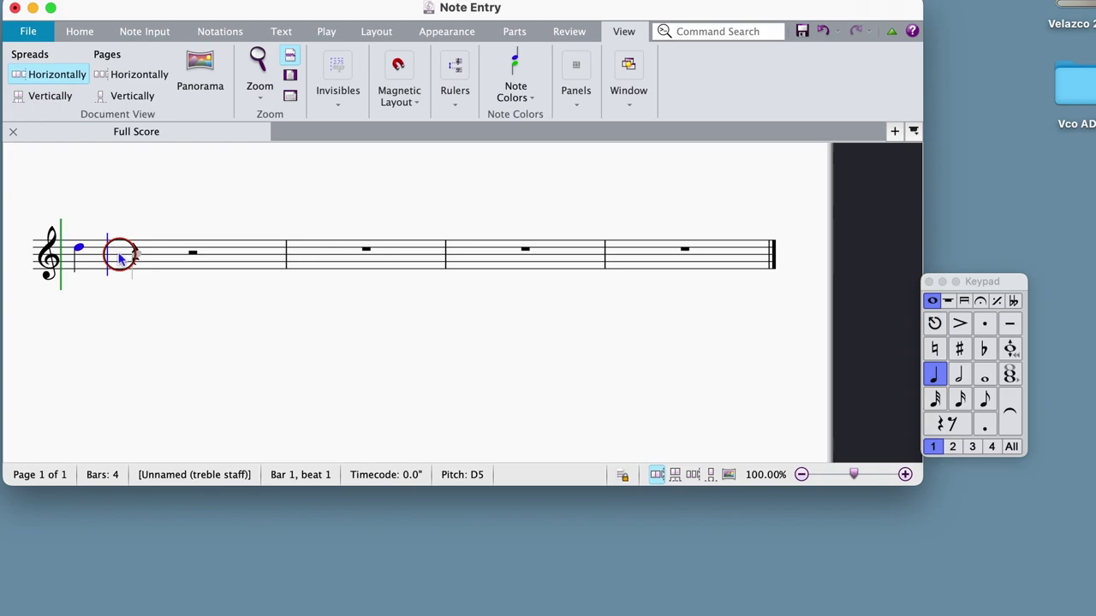
pyautogui.press('Escape')
pyautogui.press('Escape')
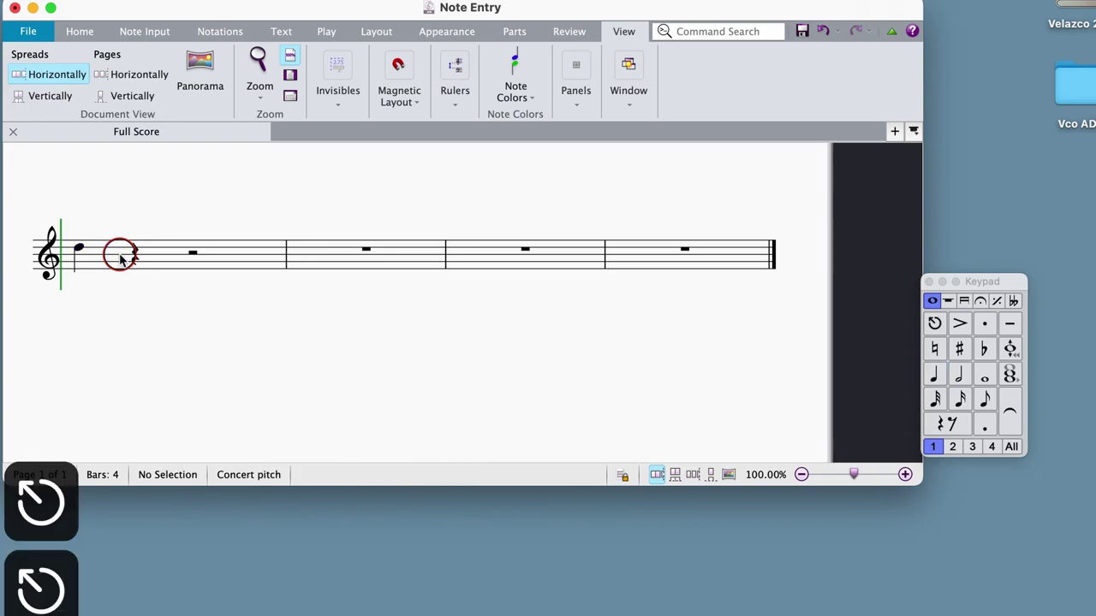
pyautogui.press('n')
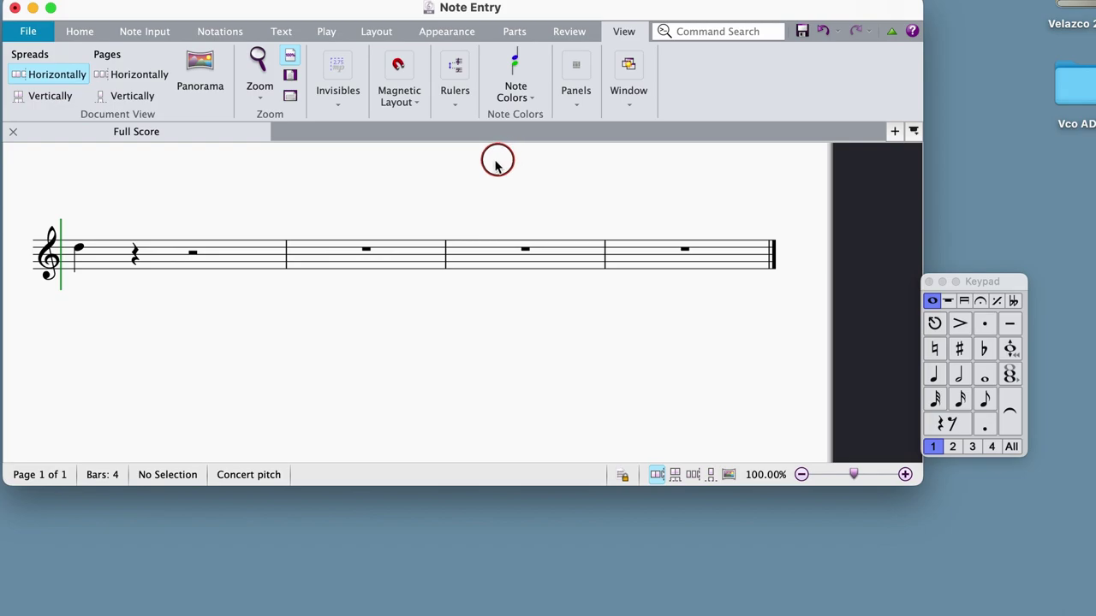
pyautogui.click(80, 247)
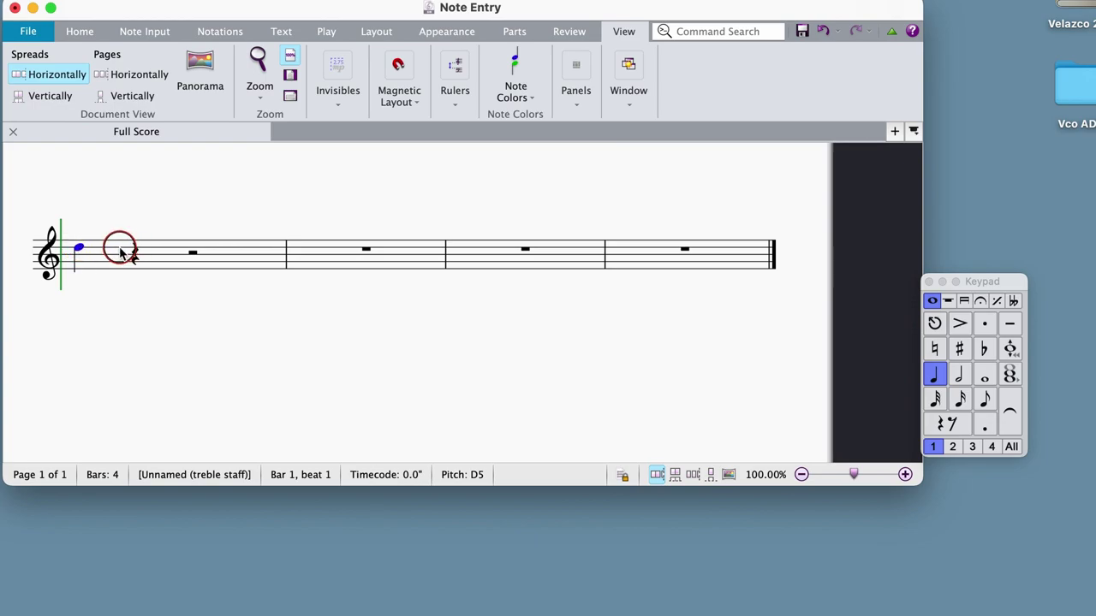
# Set the first note of bar 1 to C5 and deselect it.
pyautogui.press('Down')
pyautogui.press('Down')
pyautogui.press('Down')
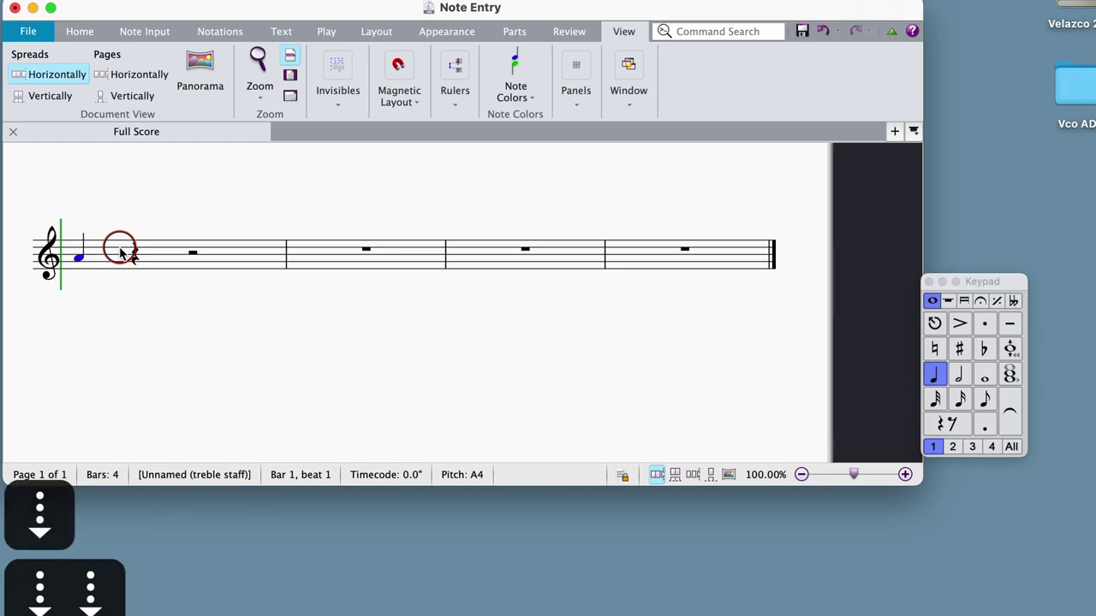
pyautogui.press('Up')
pyautogui.press('Up')
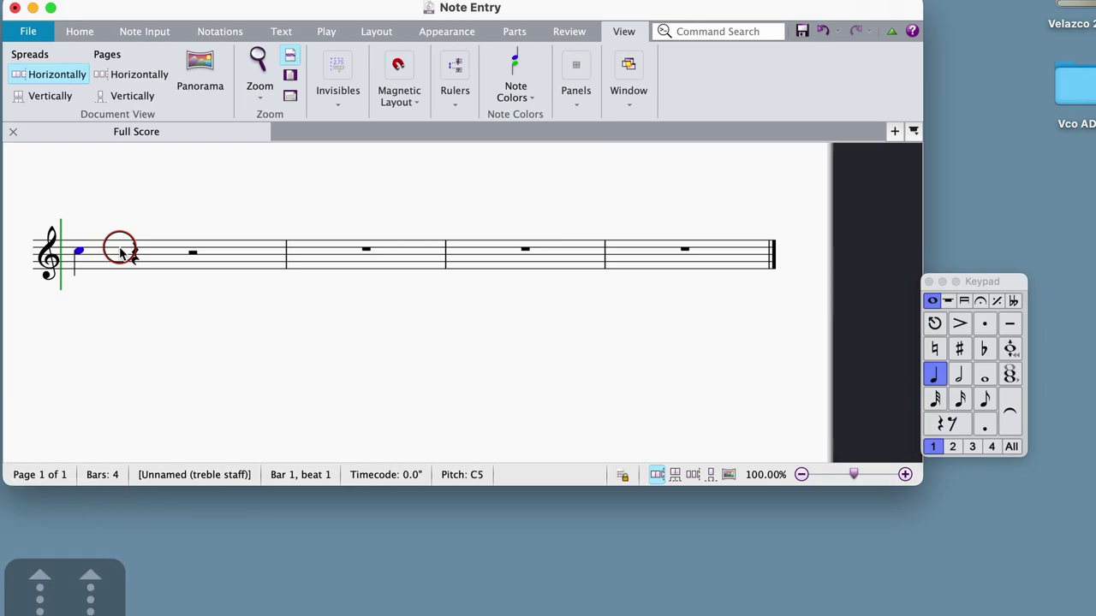
pyautogui.press('Escape')
pyautogui.press('Escape')
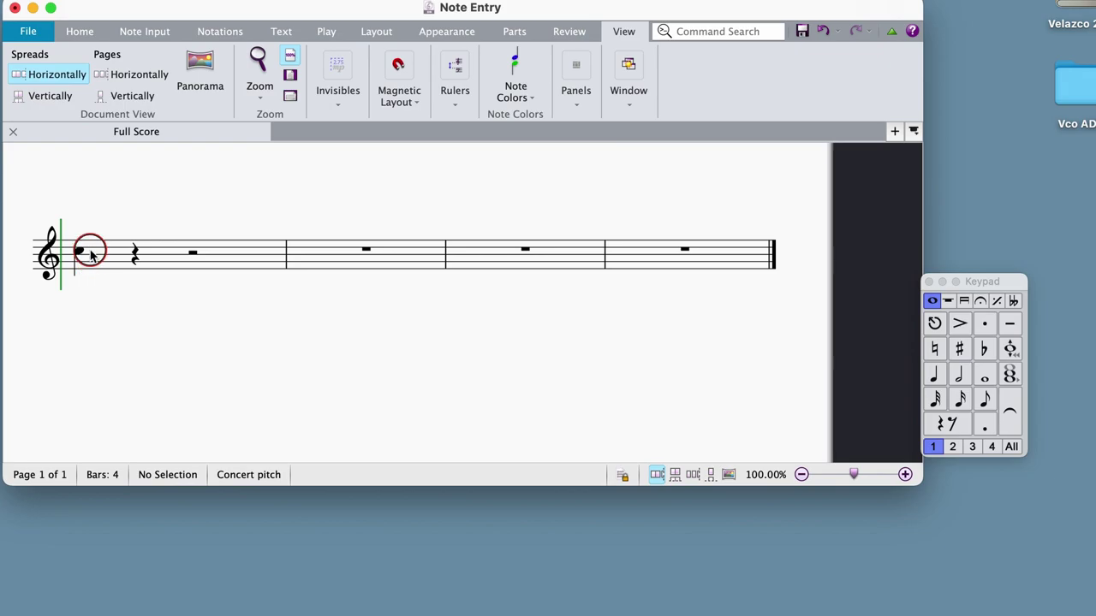
# Zoom in and confirm the bar-1 note sits on C5, then resume note entry.
pyautogui.press('super+equal')
pyautogui.press('super+equal')
pyautogui.hscroll(-5, 89, 252)
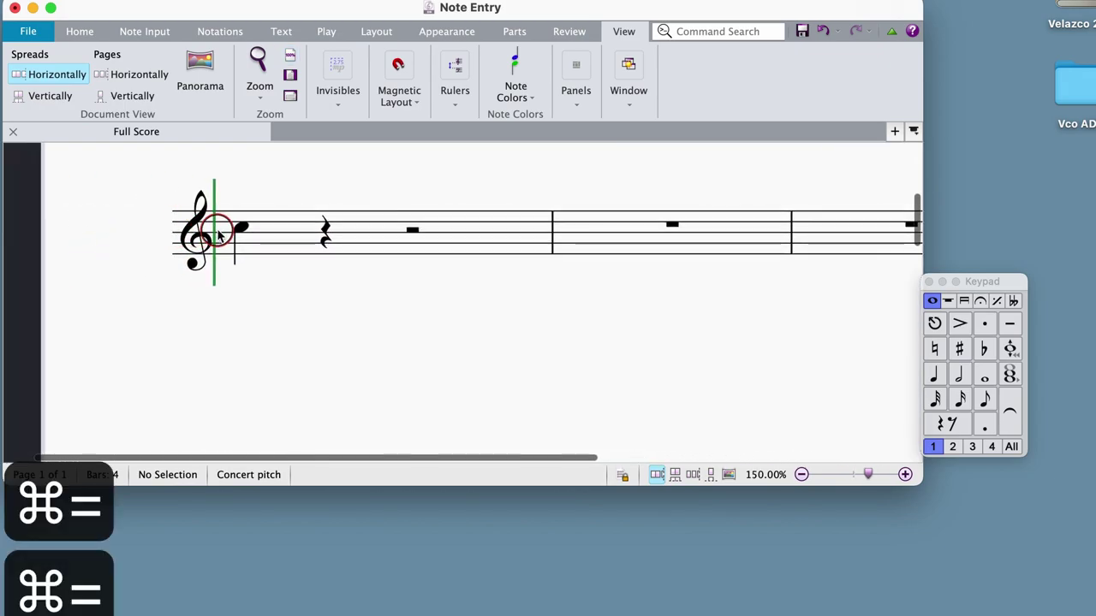
pyautogui.click(239, 228)
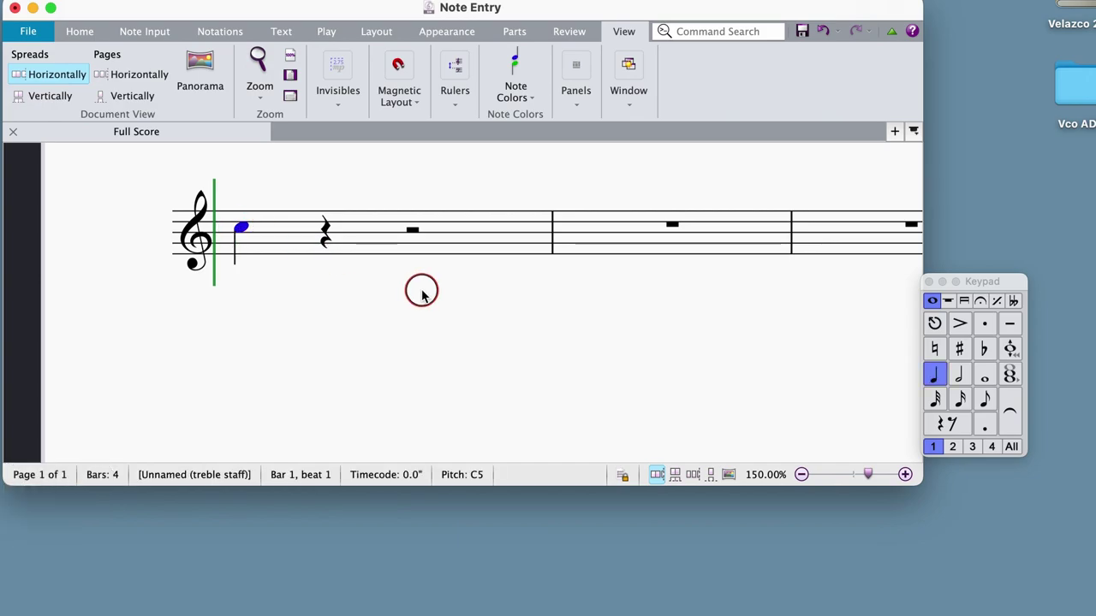
pyautogui.press('Up')
pyautogui.press('Up')
pyautogui.press('Down')
pyautogui.press('Down')
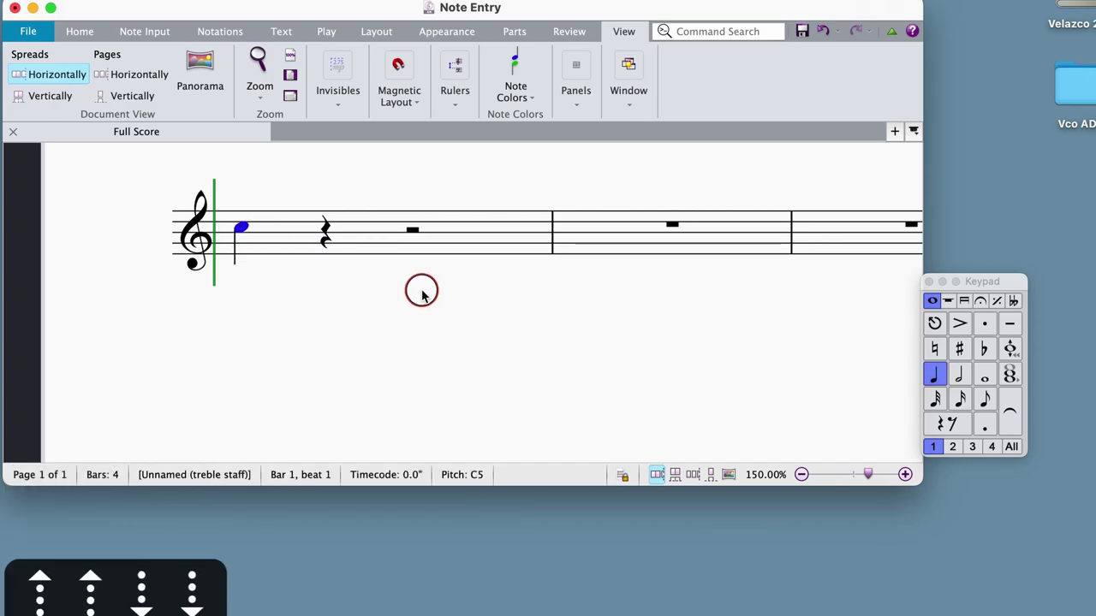
pyautogui.press('Escape')
pyautogui.press('Escape')
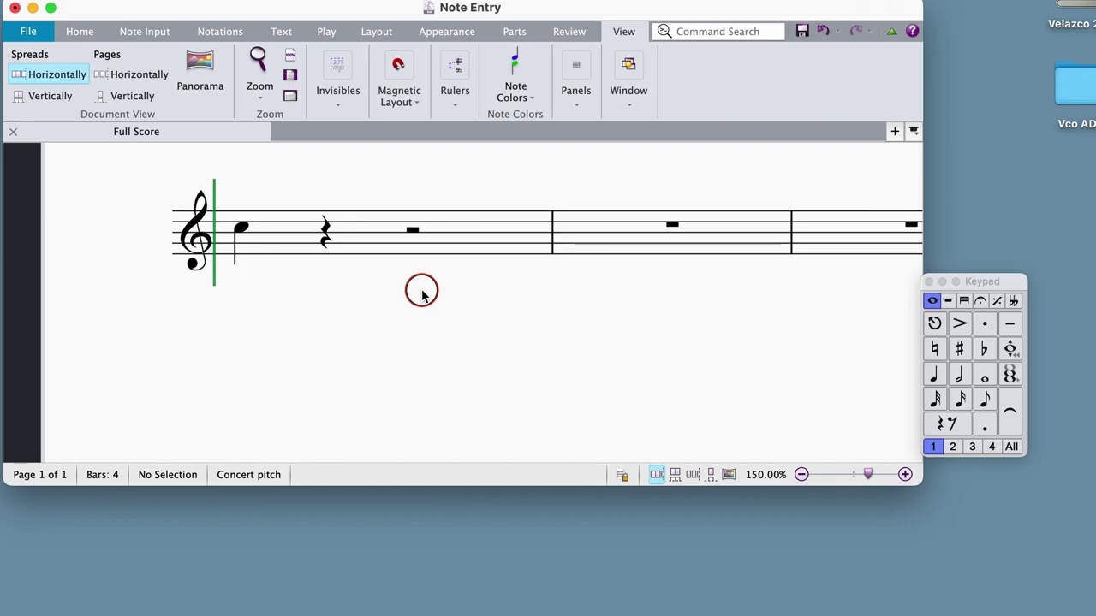
pyautogui.press('n')
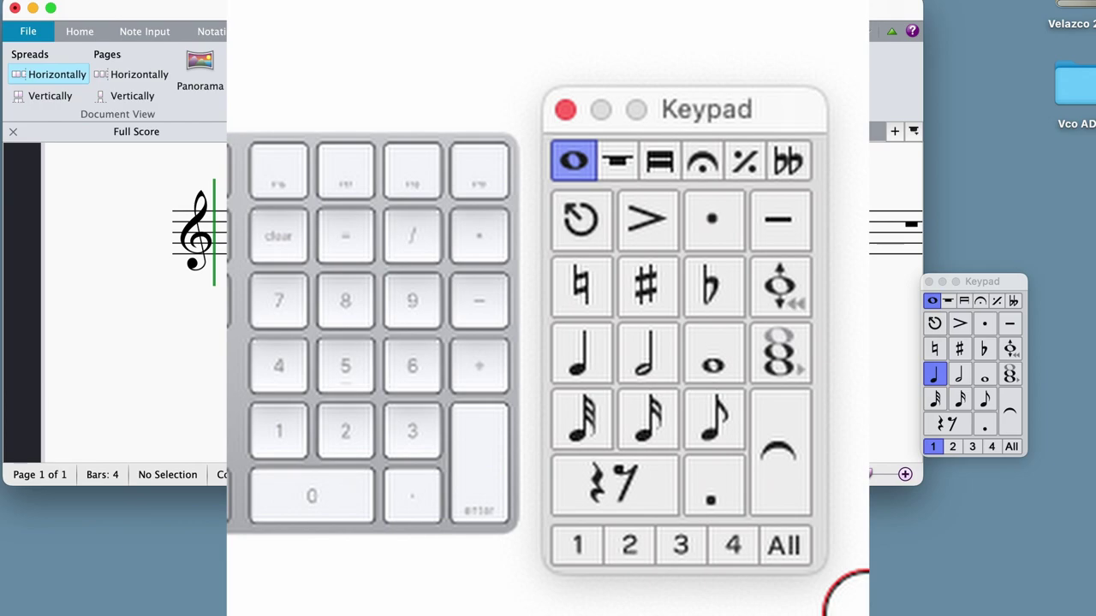
pyautogui.press('6')
pyautogui.press('4')
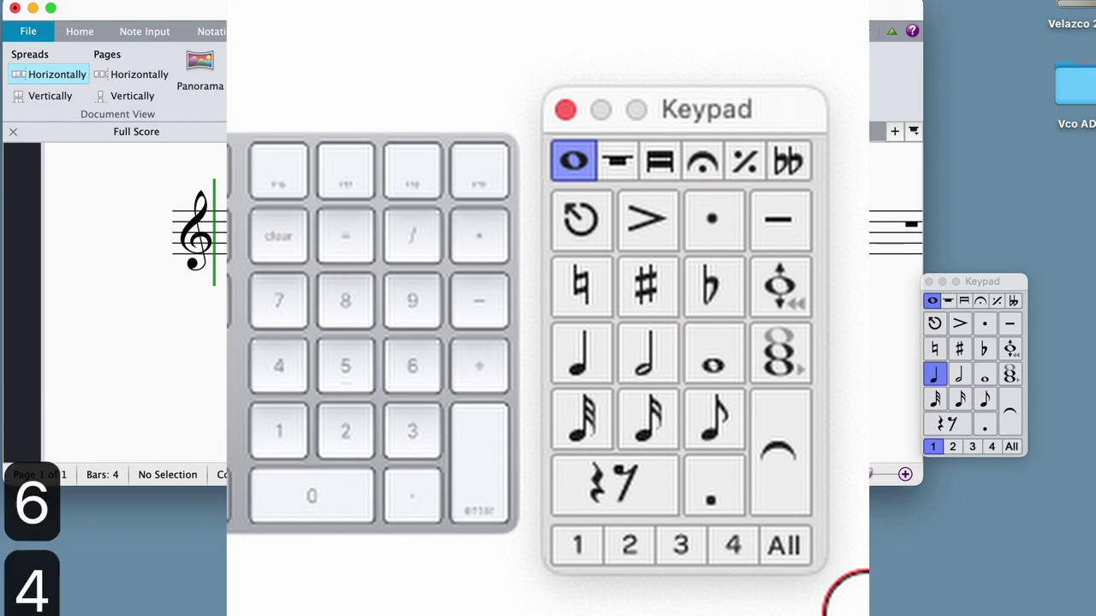
pyautogui.press('0')
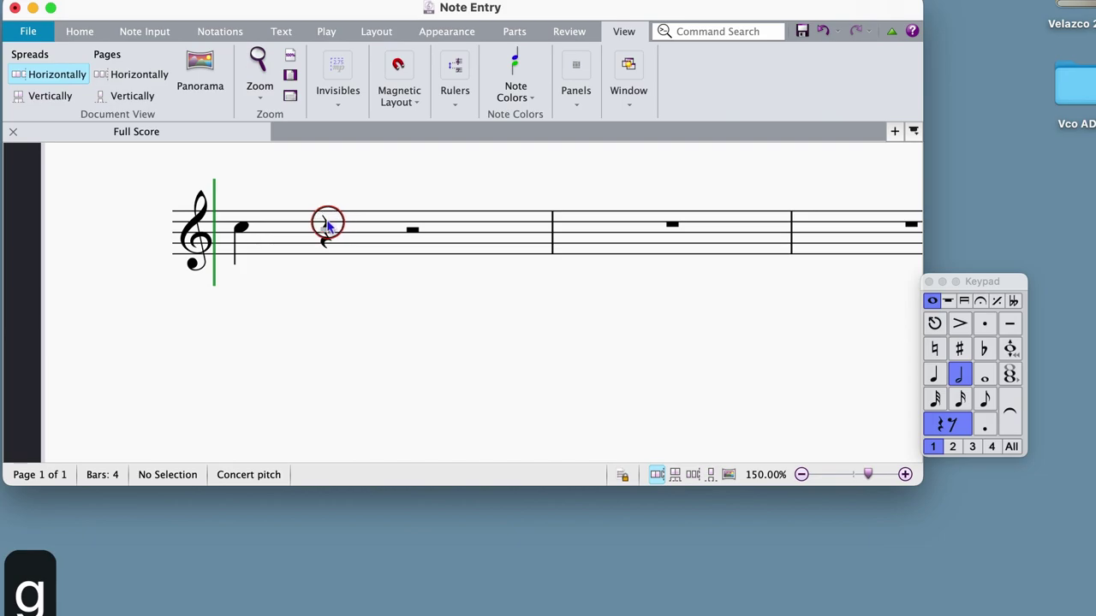
pyautogui.press('Escape')
# Fill beats 2-4 of bar 1 with C quarter notes, undoing the overflow into bar 2.
pyautogui.click(326, 226)
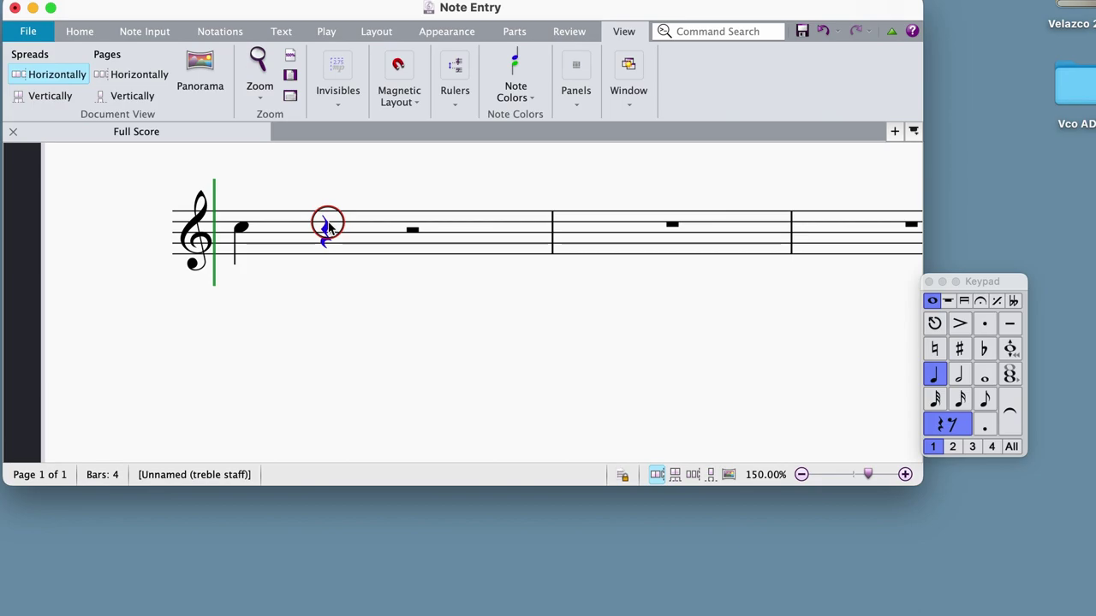
pyautogui.press('c')
pyautogui.press('c')
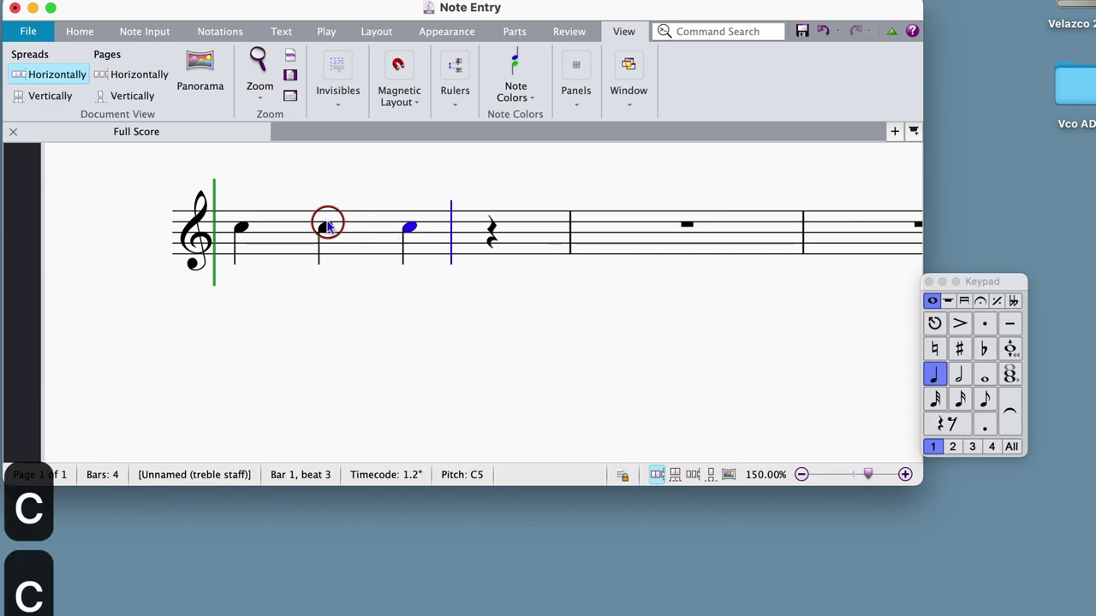
pyautogui.press('c')
pyautogui.press('c')
pyautogui.press('c')
pyautogui.press('c')
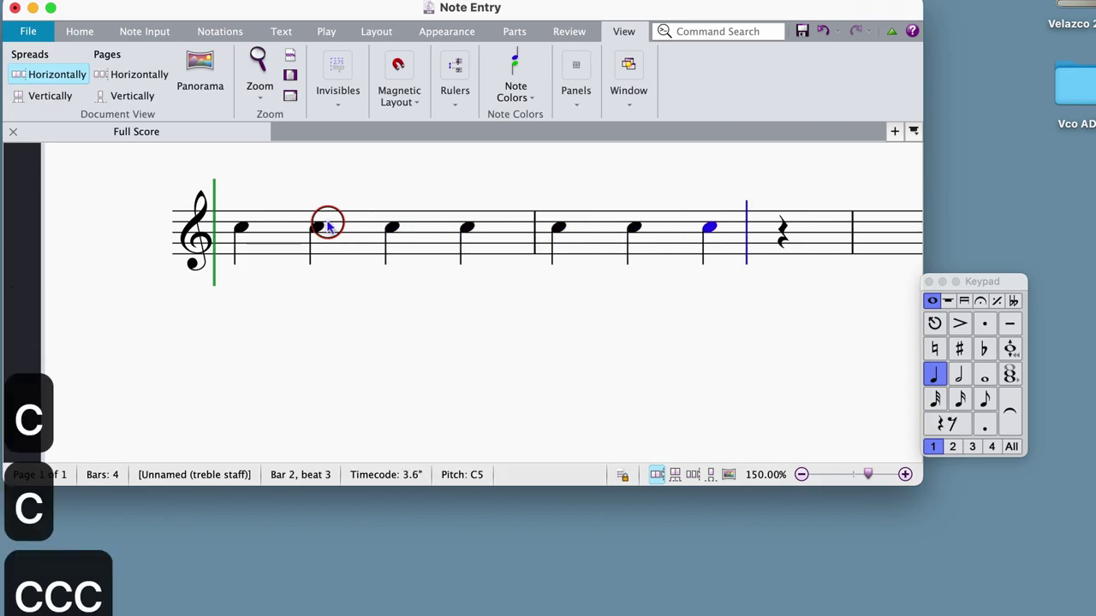
pyautogui.press('c')
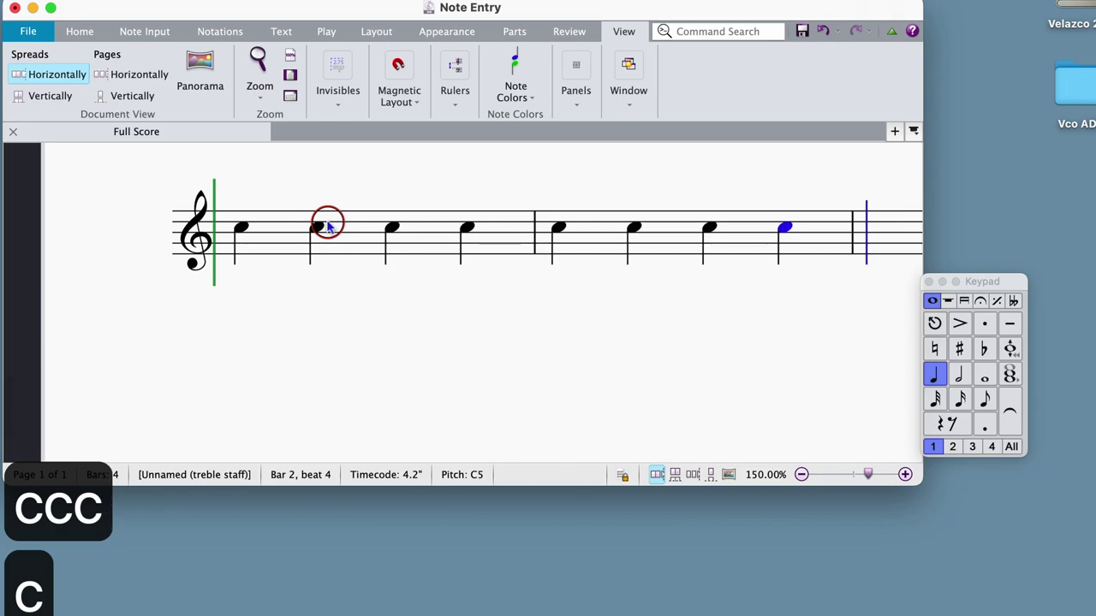
pyautogui.press('super+z')
pyautogui.press('super+z')
pyautogui.press('super+z')
pyautogui.press('super+z')
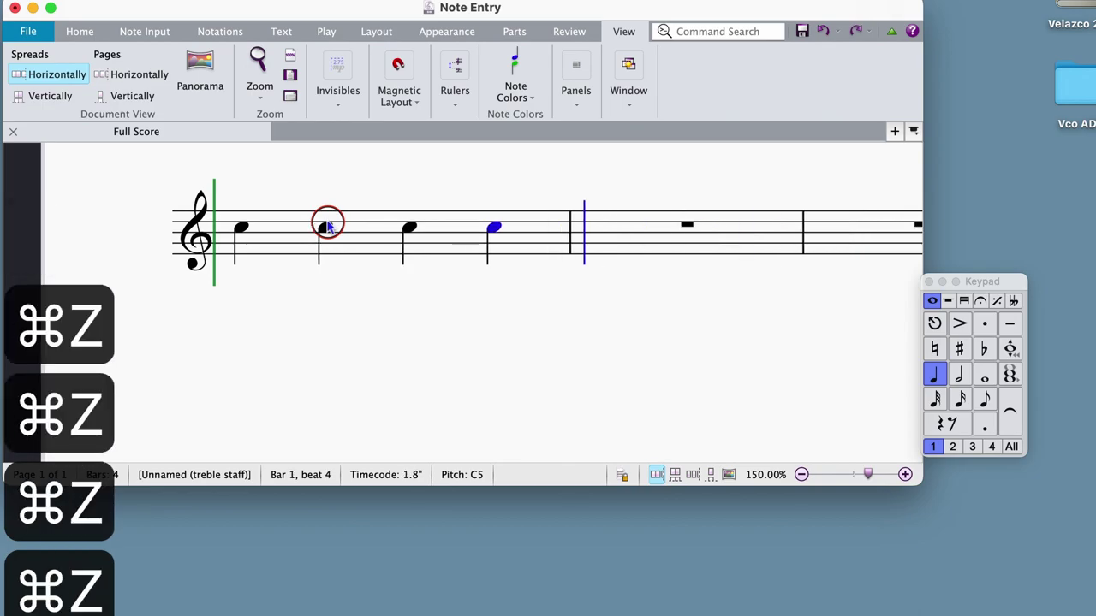
pyautogui.press('Escape')
pyautogui.press('Escape')
# Start bar 3 with a C5 quarter note followed by a C5 half note.
pyautogui.hscroll(5, 487, 264)
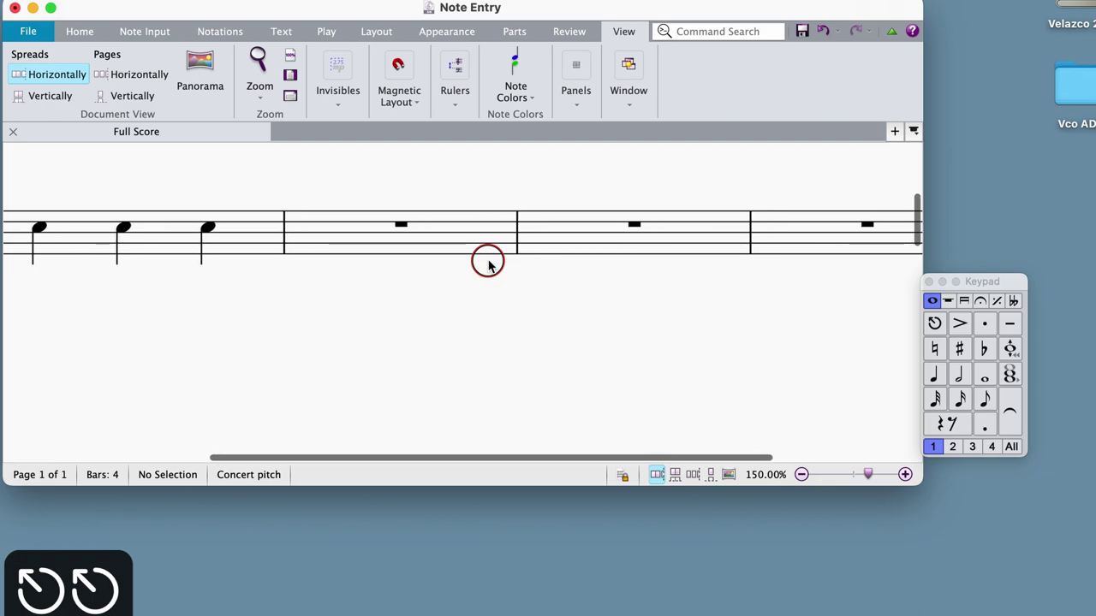
pyautogui.hscroll(2, 488, 263)
pyautogui.click(539, 237)
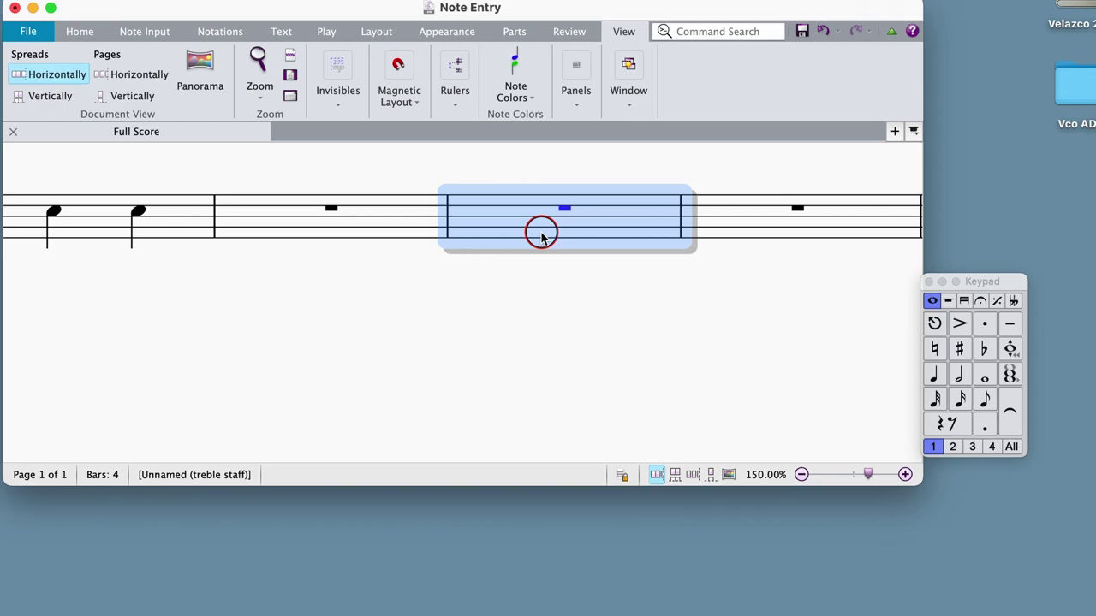
pyautogui.press('n')
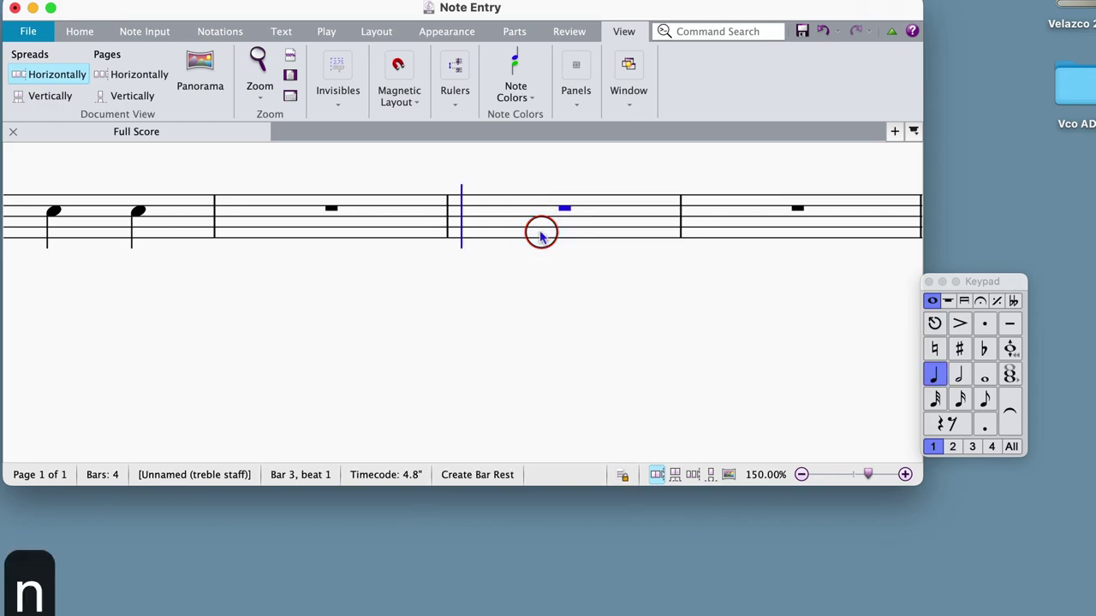
pyautogui.click(485, 213)
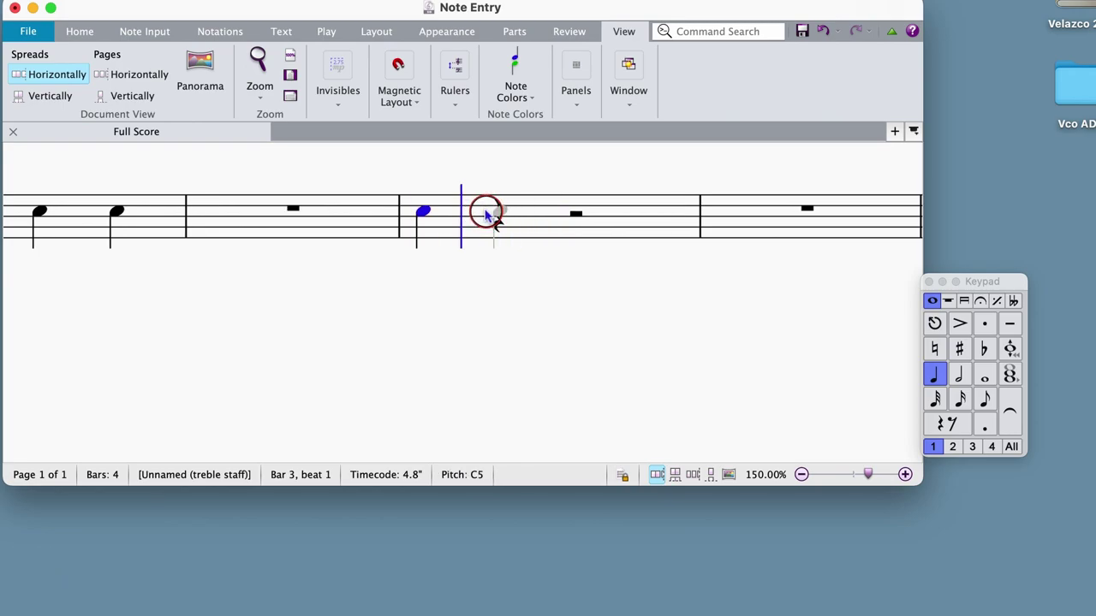
pyautogui.press('5')
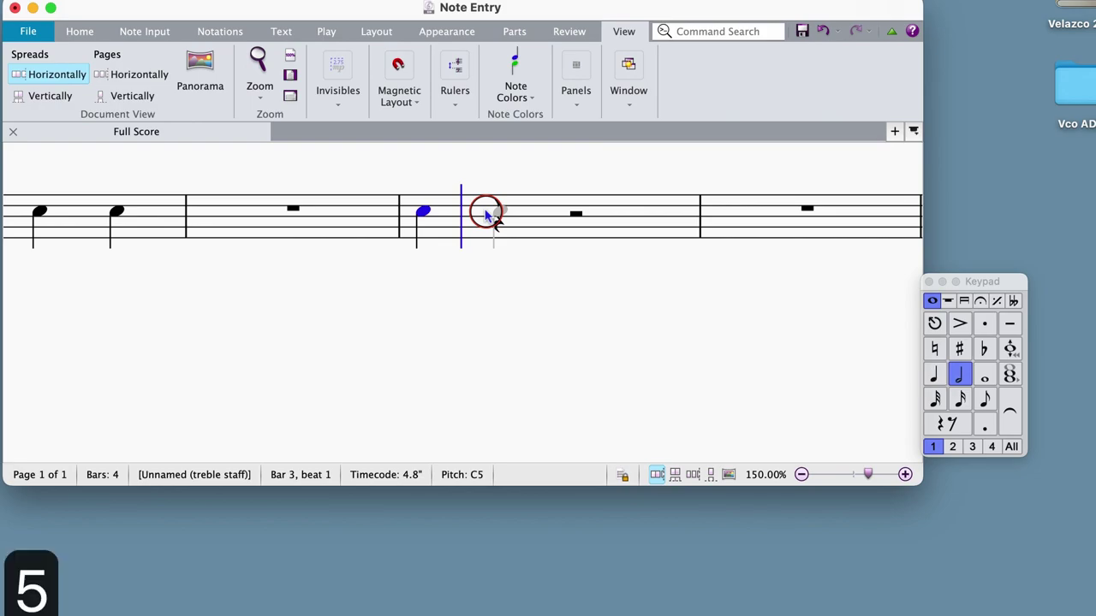
pyautogui.press('c')
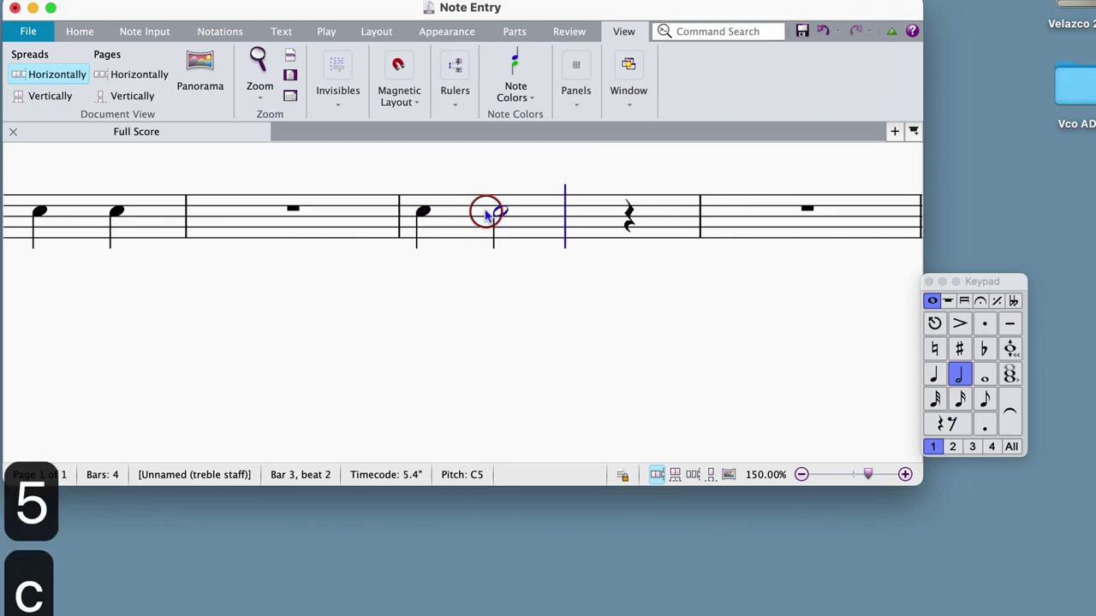
pyautogui.press('4')
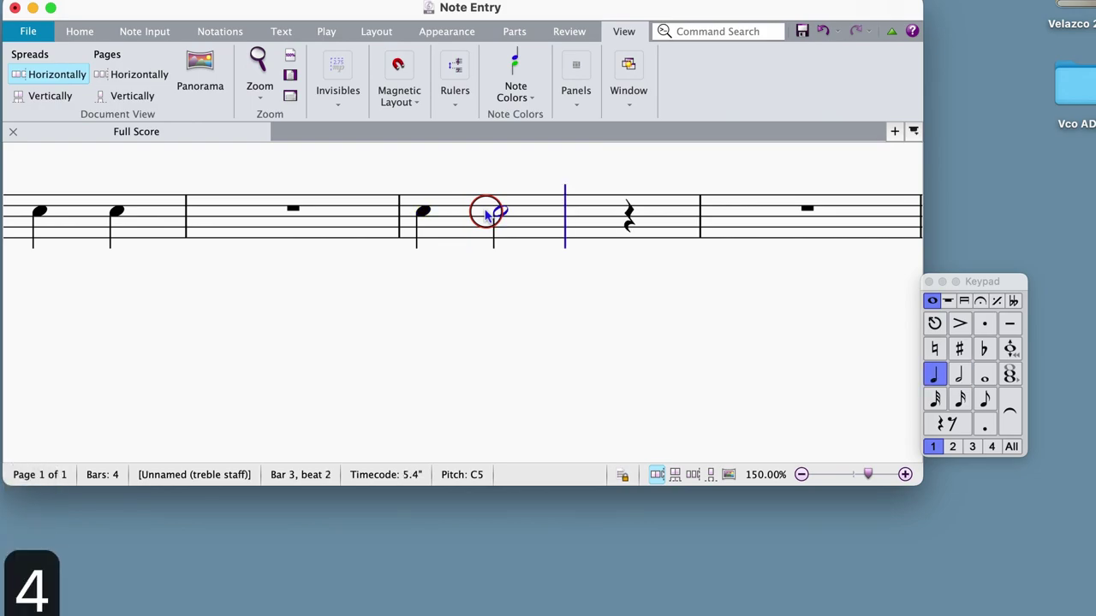